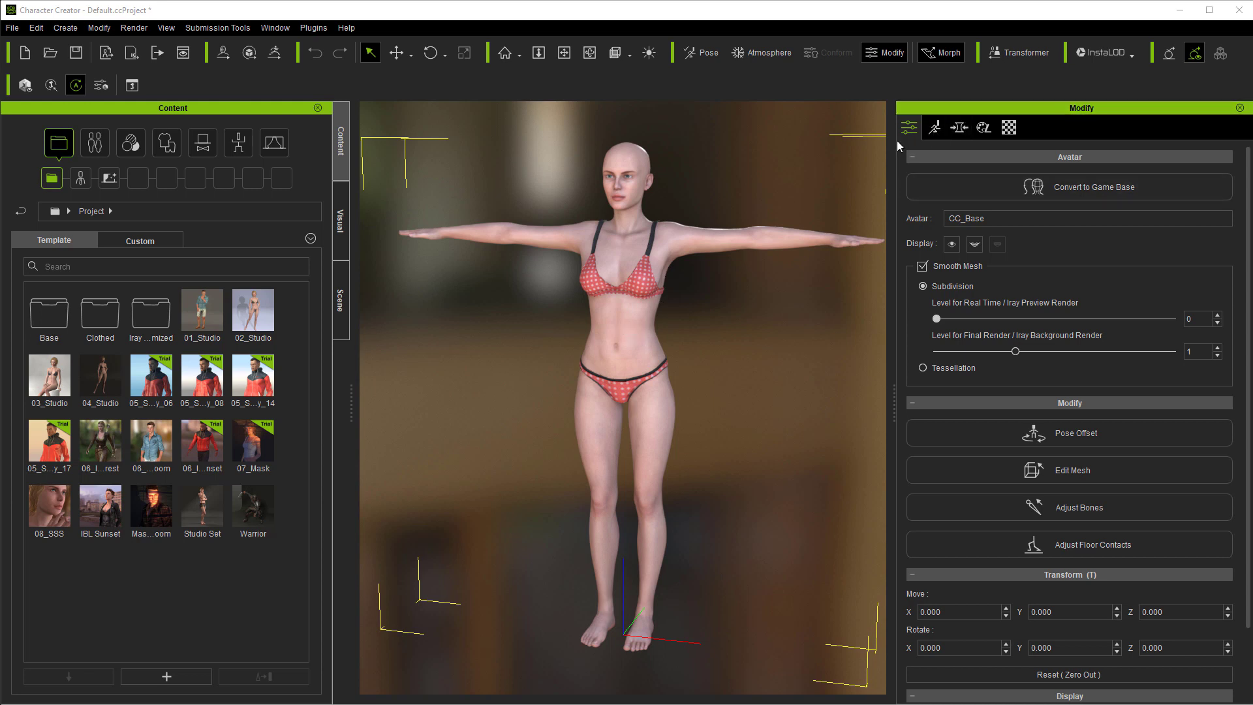
Step: Try the WarLord Predator and Tribal Toon morphs, undo them, and bring up Body > Full Body
left_click(959, 129)
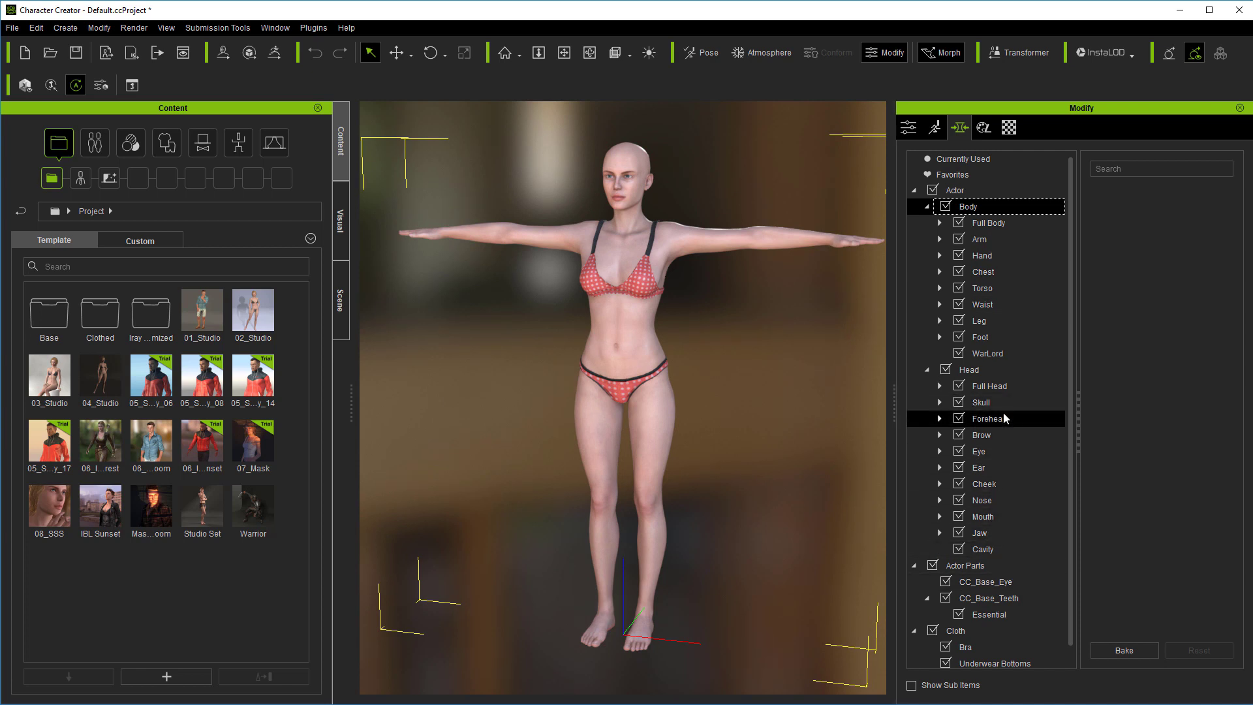
left_click(982, 352)
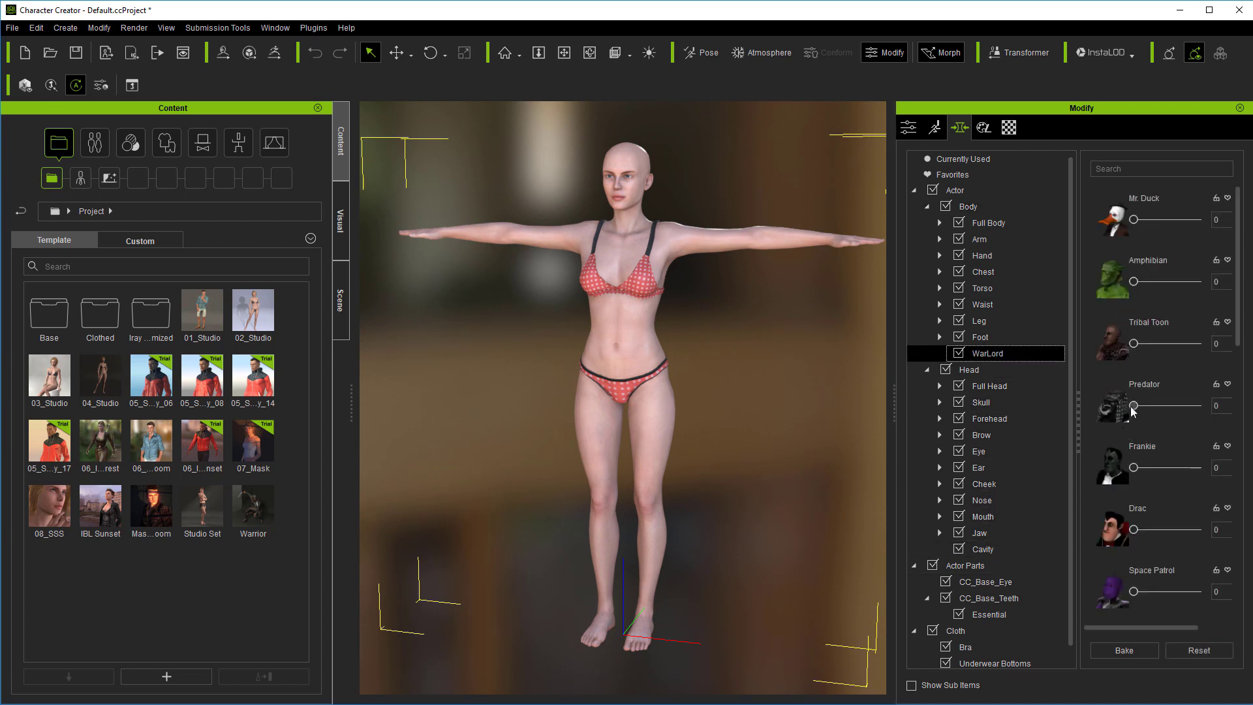
left_click_drag(1134, 405, 1162, 405)
left_click_drag(1085, 405, 1081, 405)
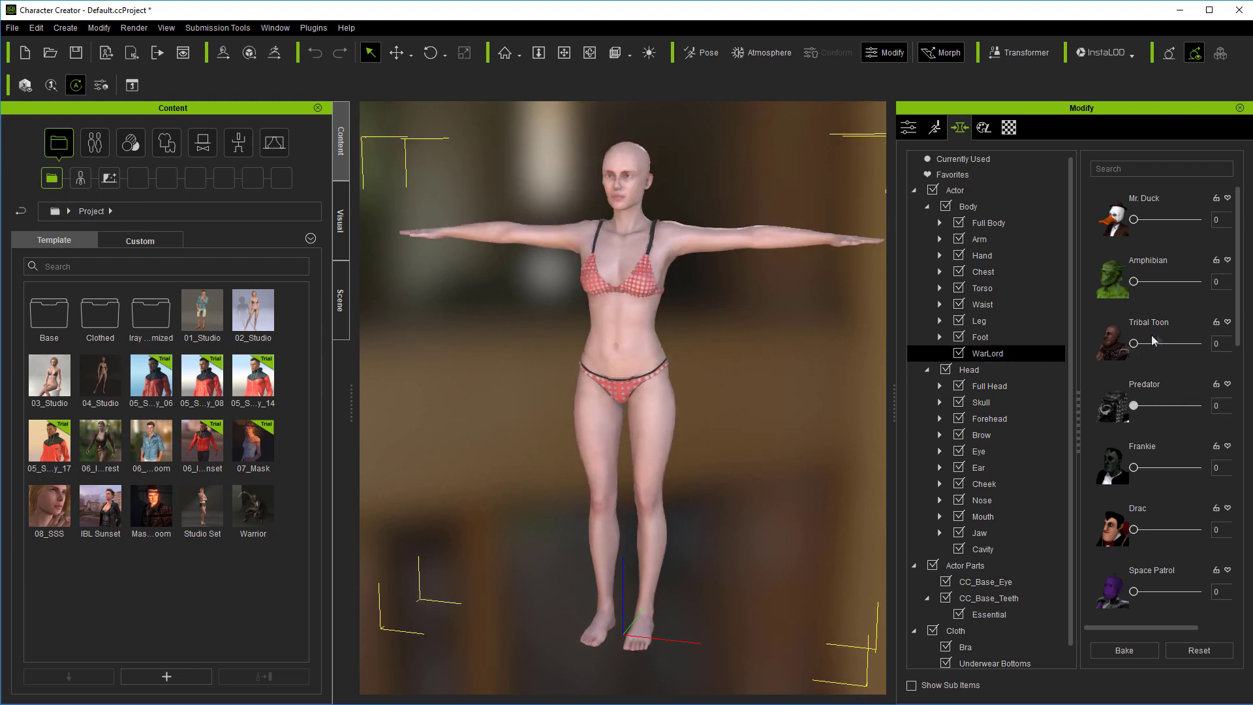
left_click_drag(1134, 343, 1195, 344)
key("ctrl+z")
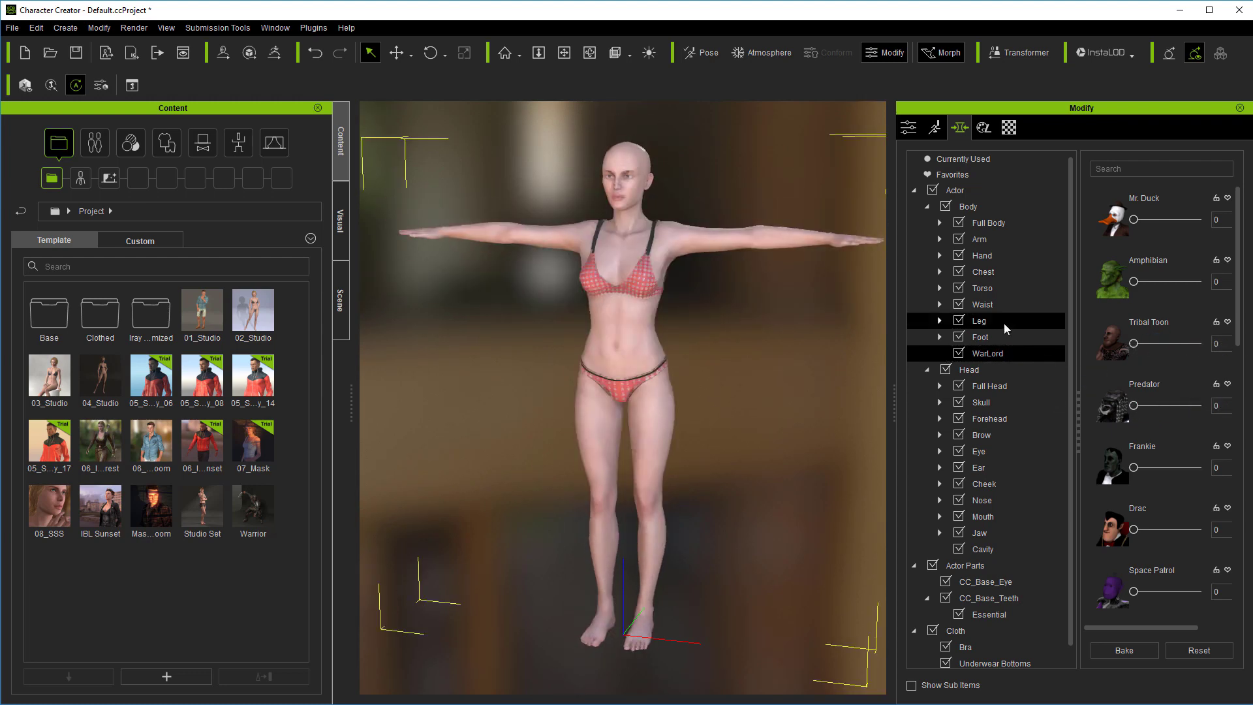
left_click(979, 225)
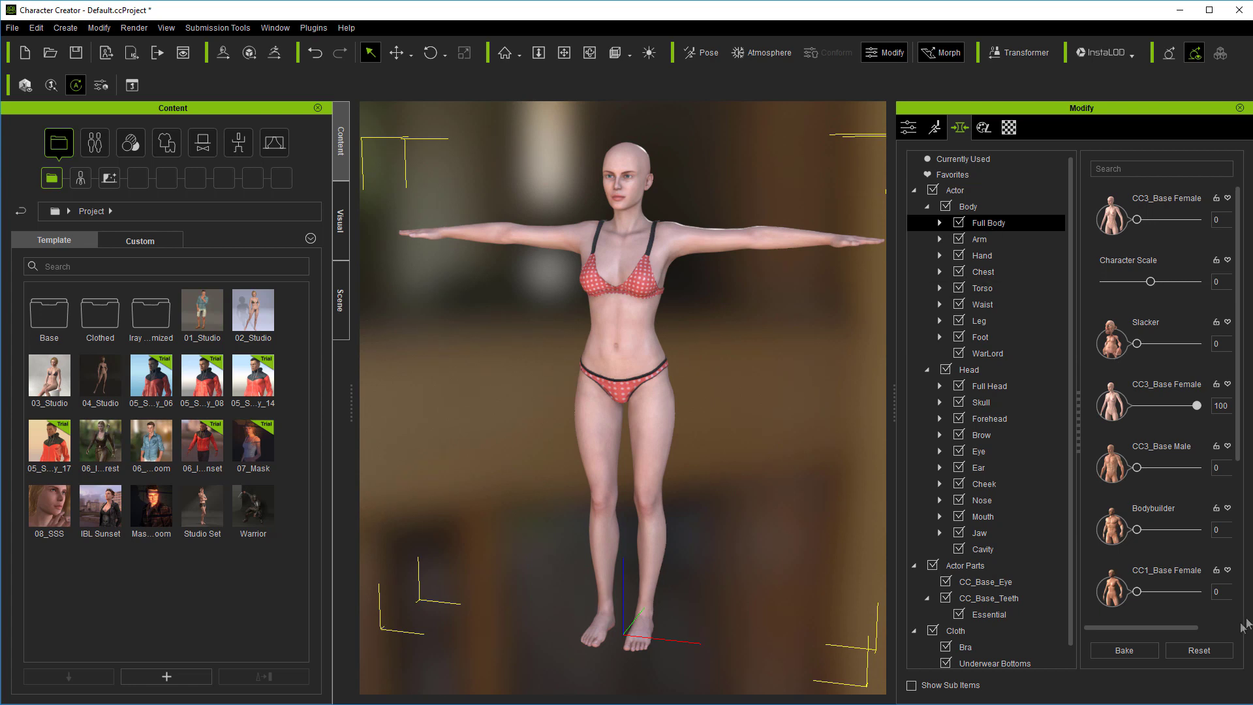
Step: Reset full-body morphs, then set CC3_Base Female to 38 and 59, CC1_Base Female 42, Heavy 12
left_click(1200, 651)
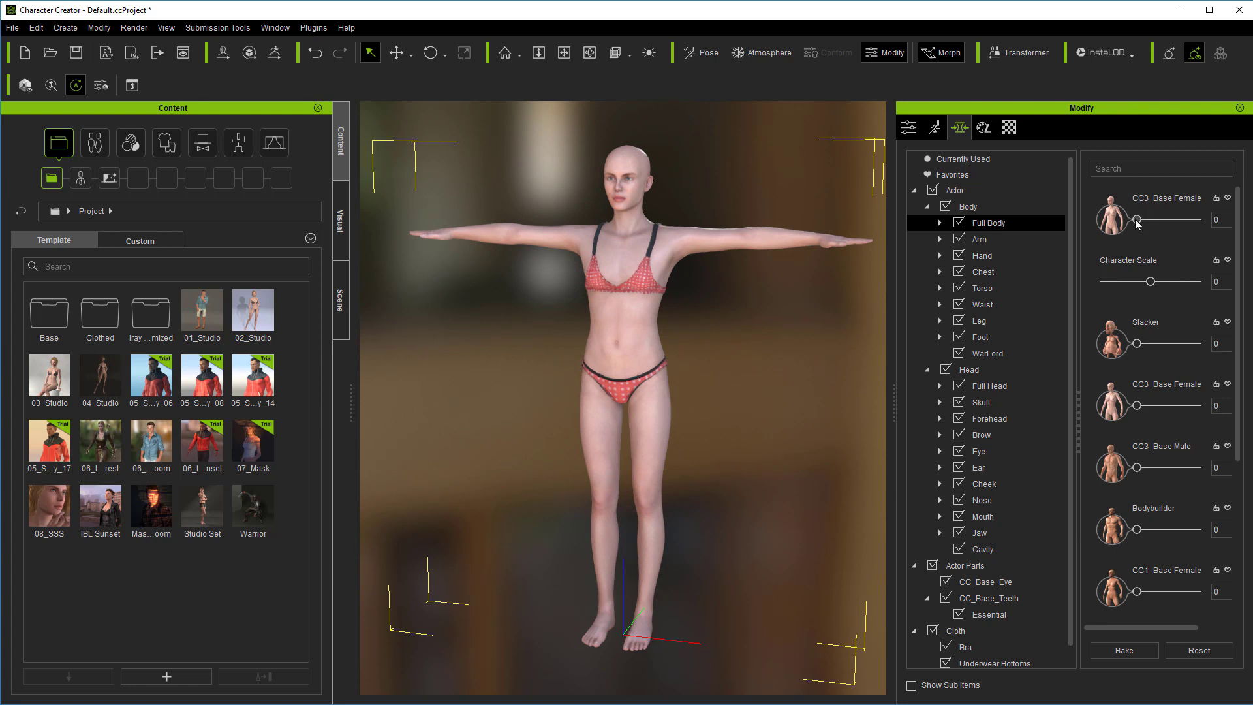
left_click_drag(1137, 220, 1160, 220)
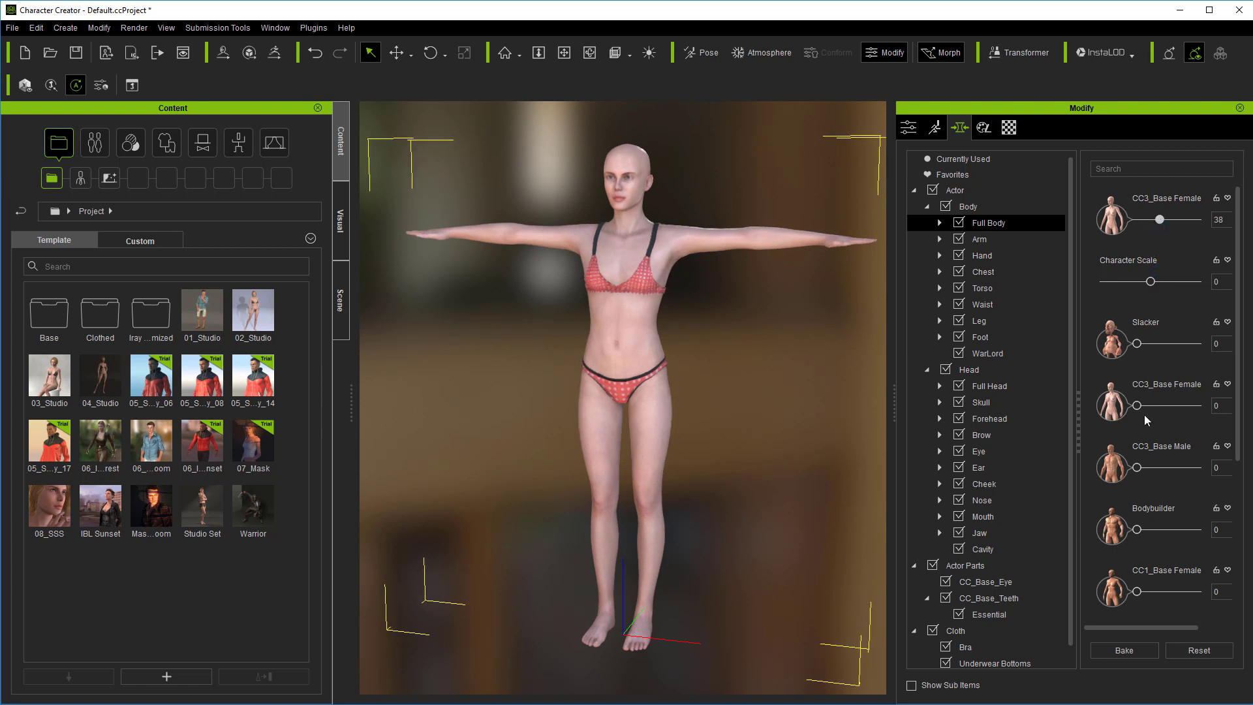
left_click_drag(1137, 406, 1172, 406)
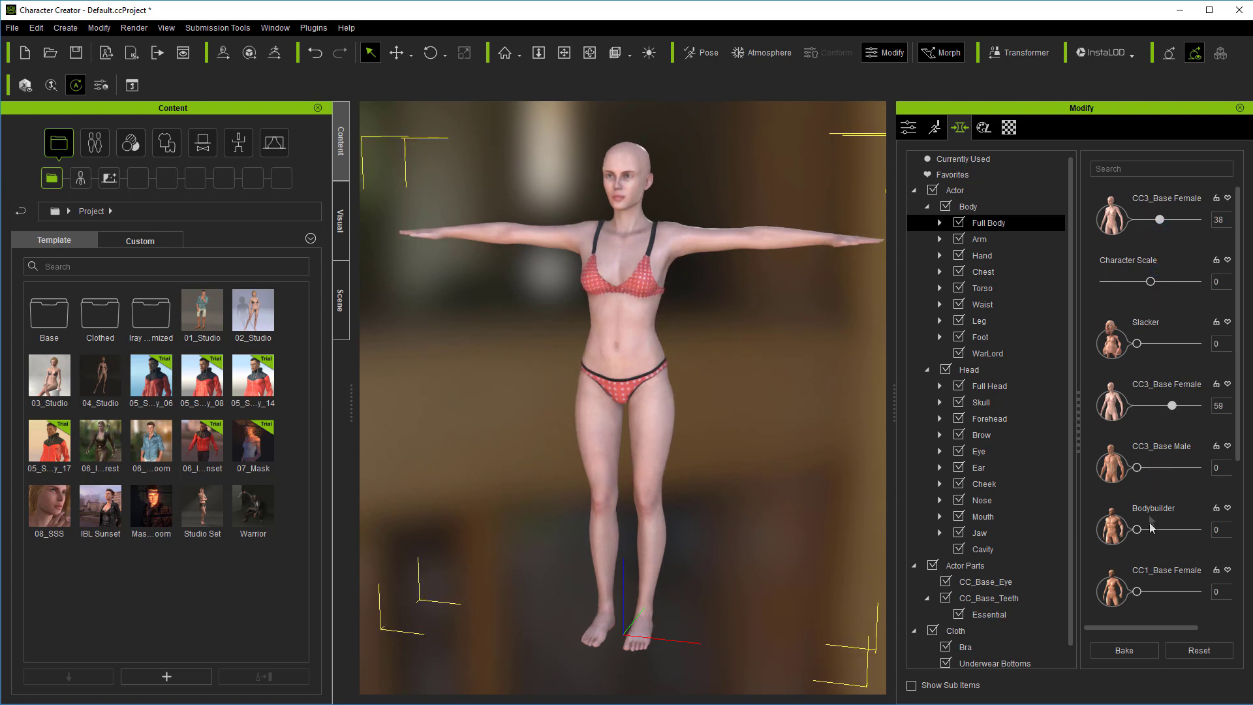
left_click_drag(1137, 592, 1162, 592)
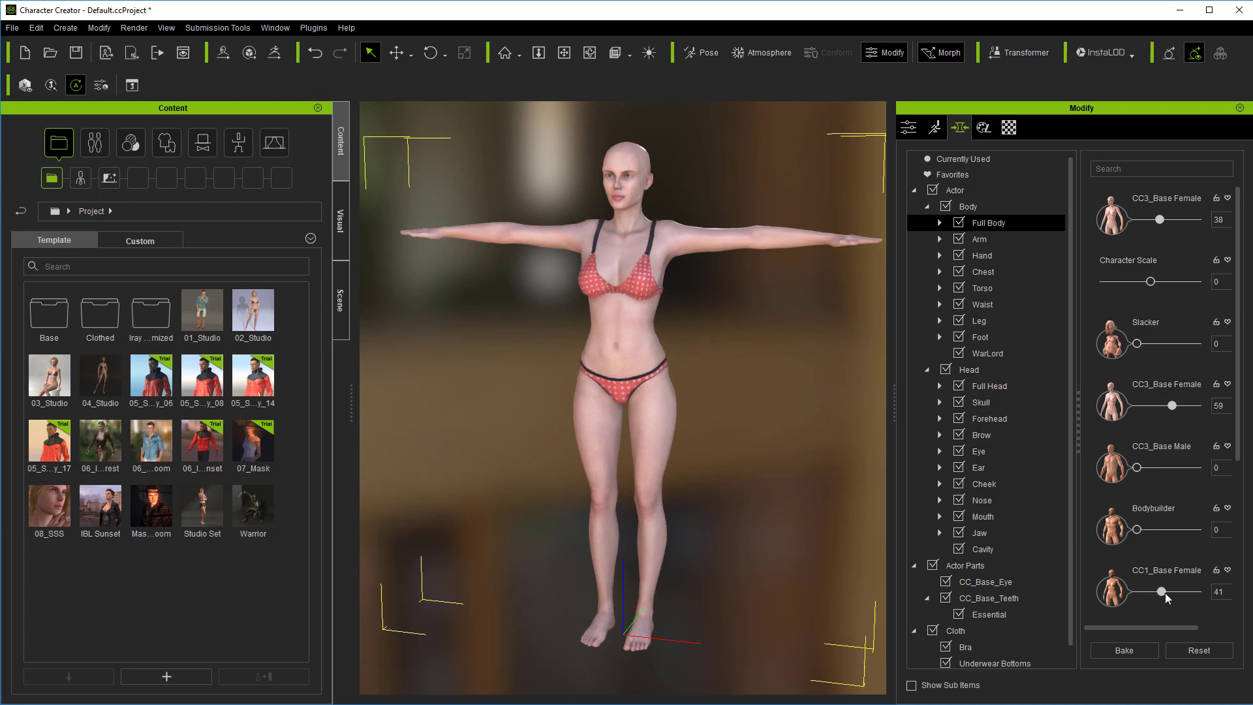
scroll(1241, 358, "down", 4)
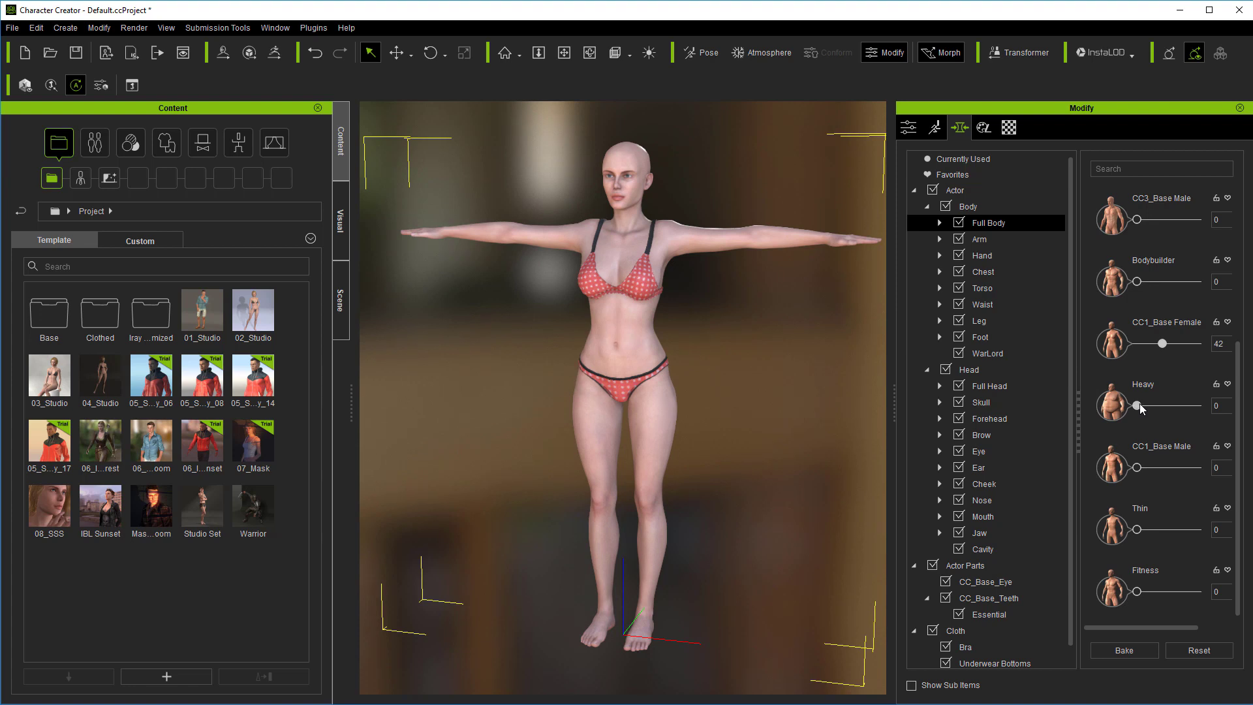
left_click_drag(1139, 405, 1149, 405)
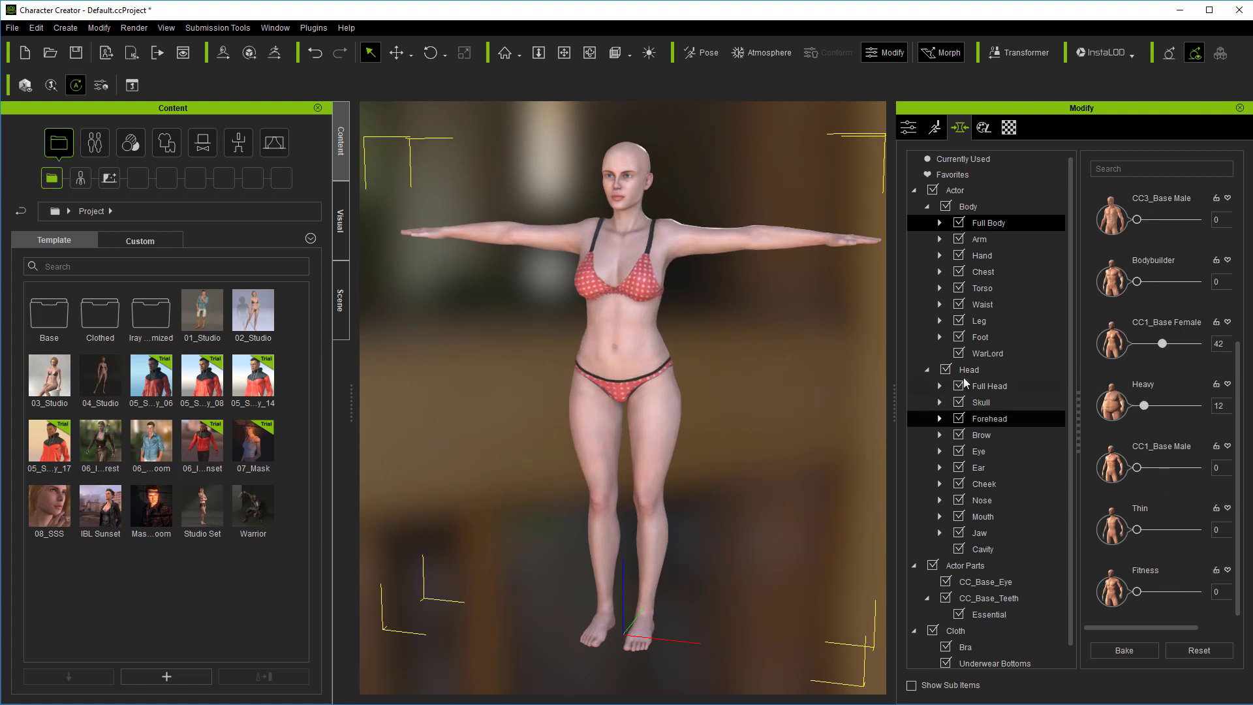
scroll(1238, 428, "up", 4)
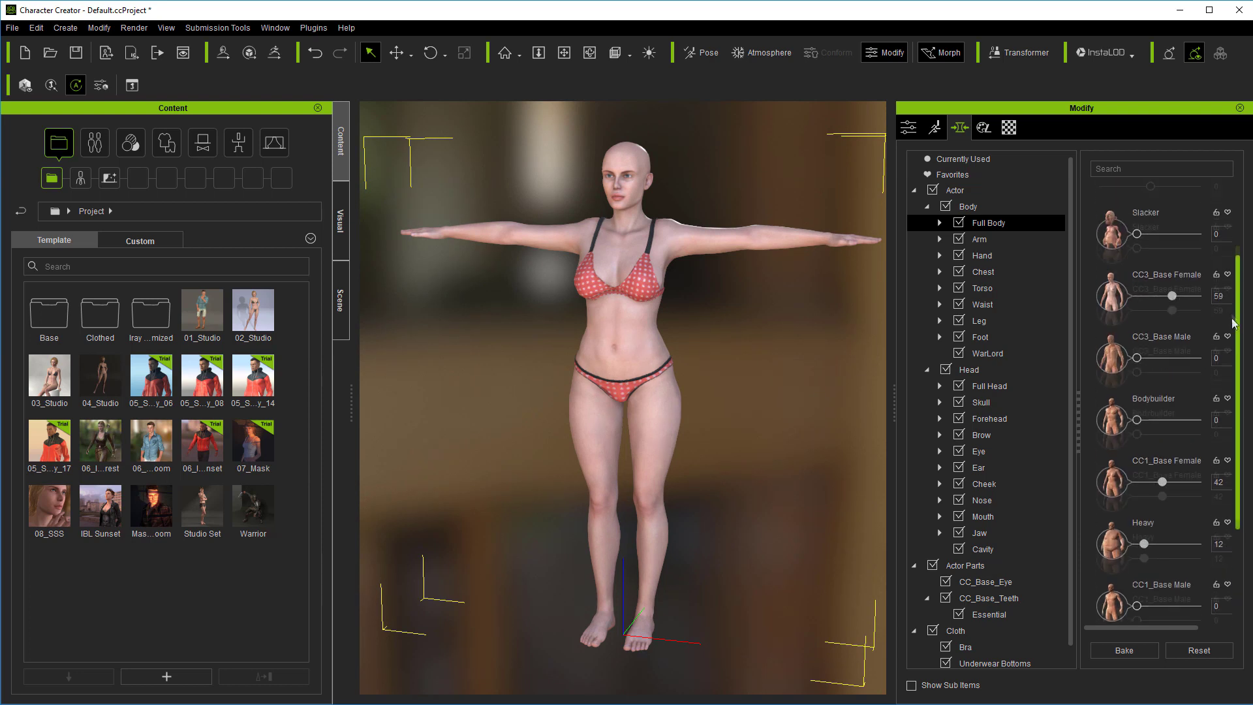
Step: Under Body > Chest, set the Bust Size morph to -10
left_click(981, 240)
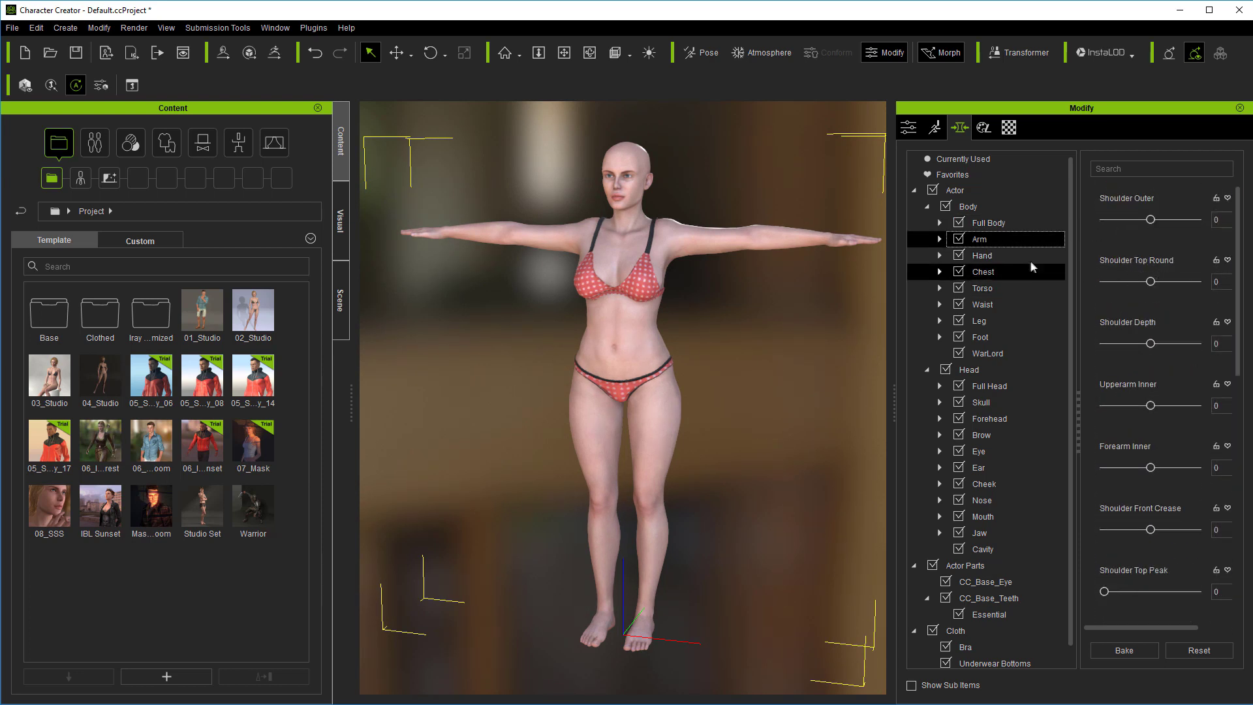
left_click(977, 257)
left_click(983, 270)
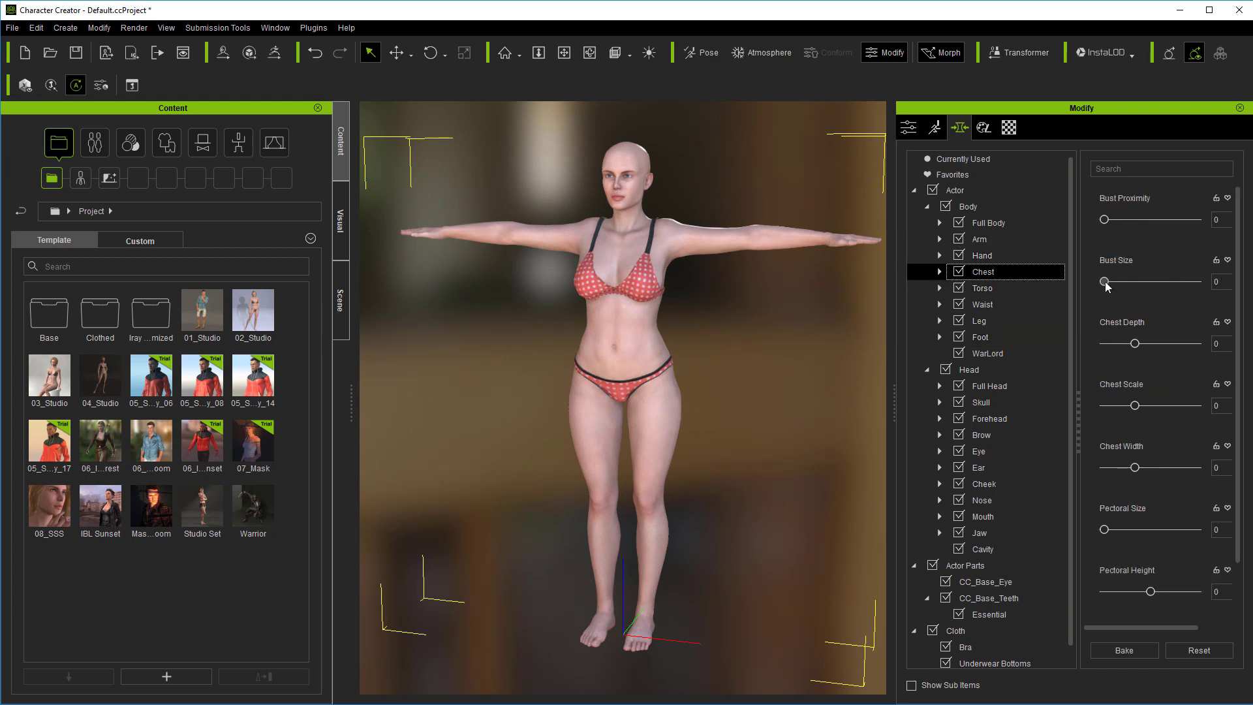
mouse_move(1104, 282)
left_mouse_down()
mouse_move(1139, 275)
mouse_move(1089, 281)
left_mouse_up()
key("BackSpace")
type("-20")
key("Return")
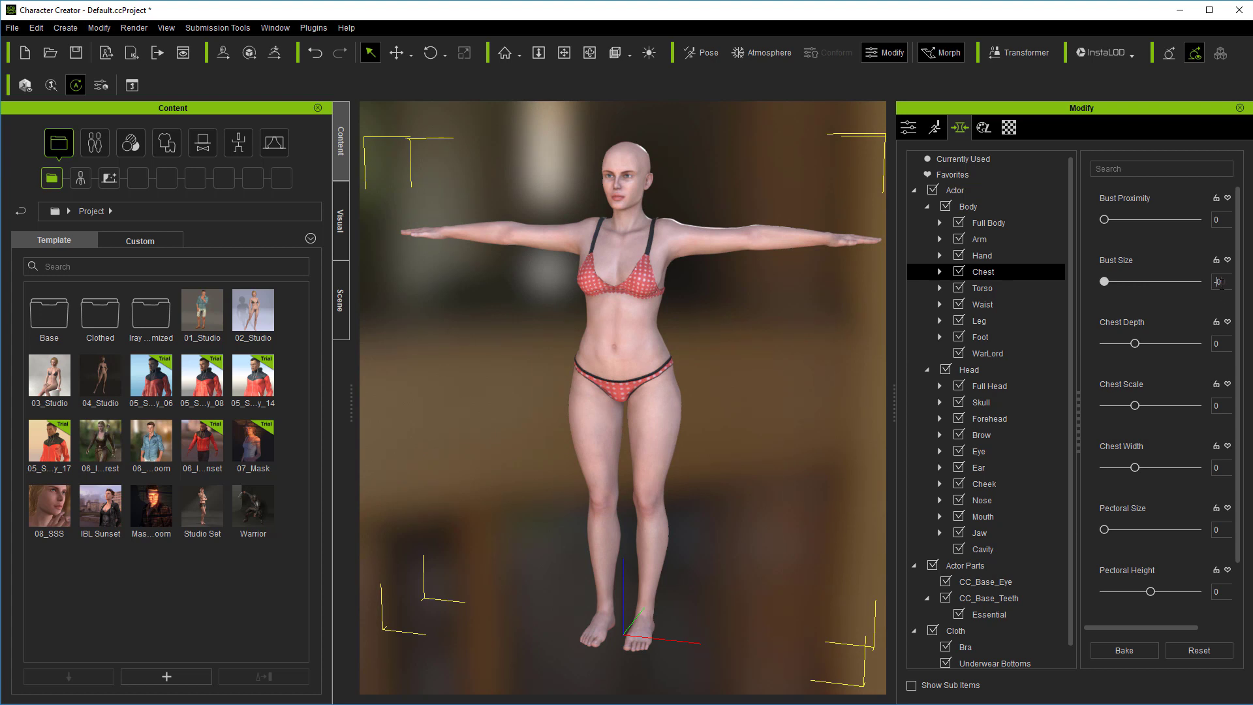
key("Return")
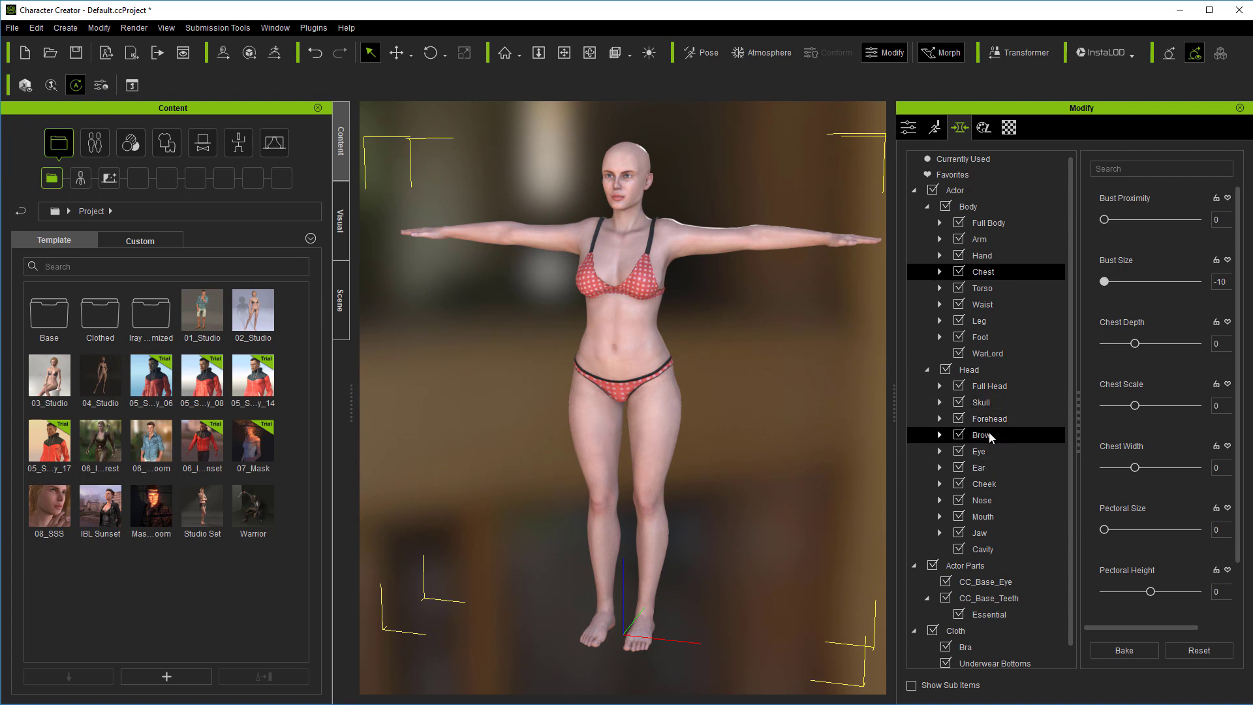
Step: Test the Cheek Sink morph and raise Mouth Height to 53
left_click(992, 484)
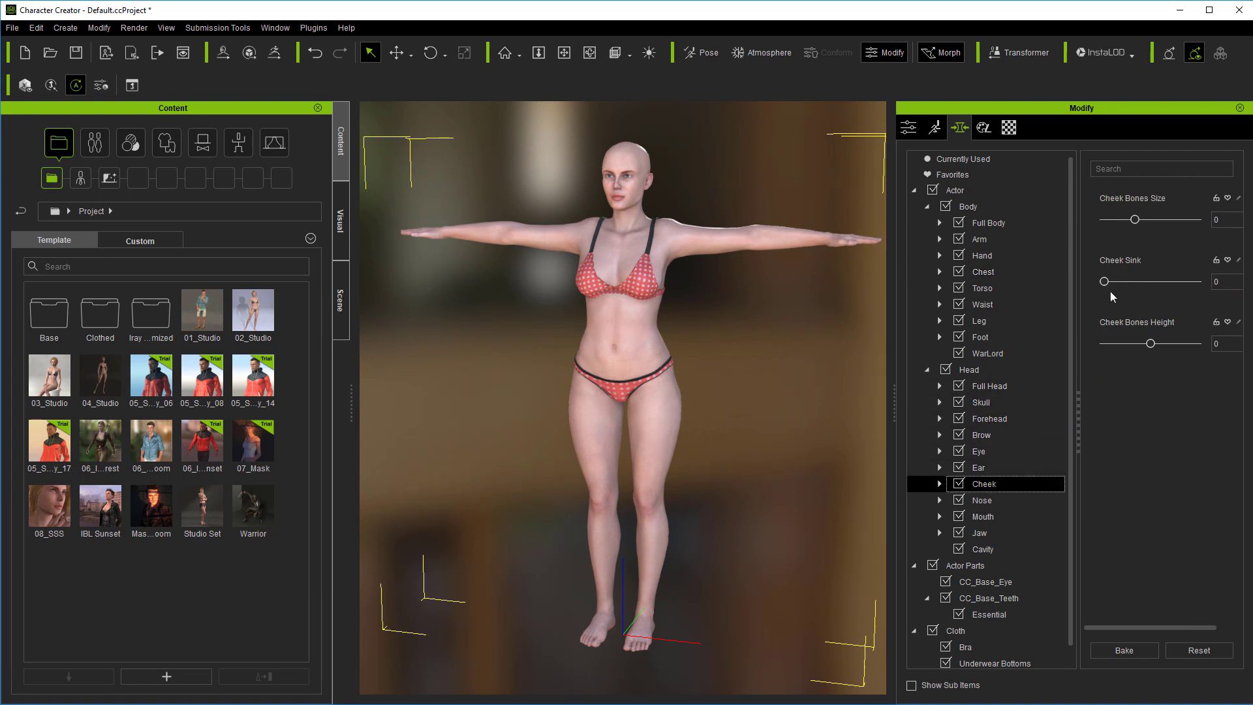
mouse_move(1104, 281)
left_mouse_down()
mouse_move(1129, 281)
mouse_move(1104, 281)
left_mouse_up()
left_click(983, 516)
left_click_drag(1151, 346, 1175, 344)
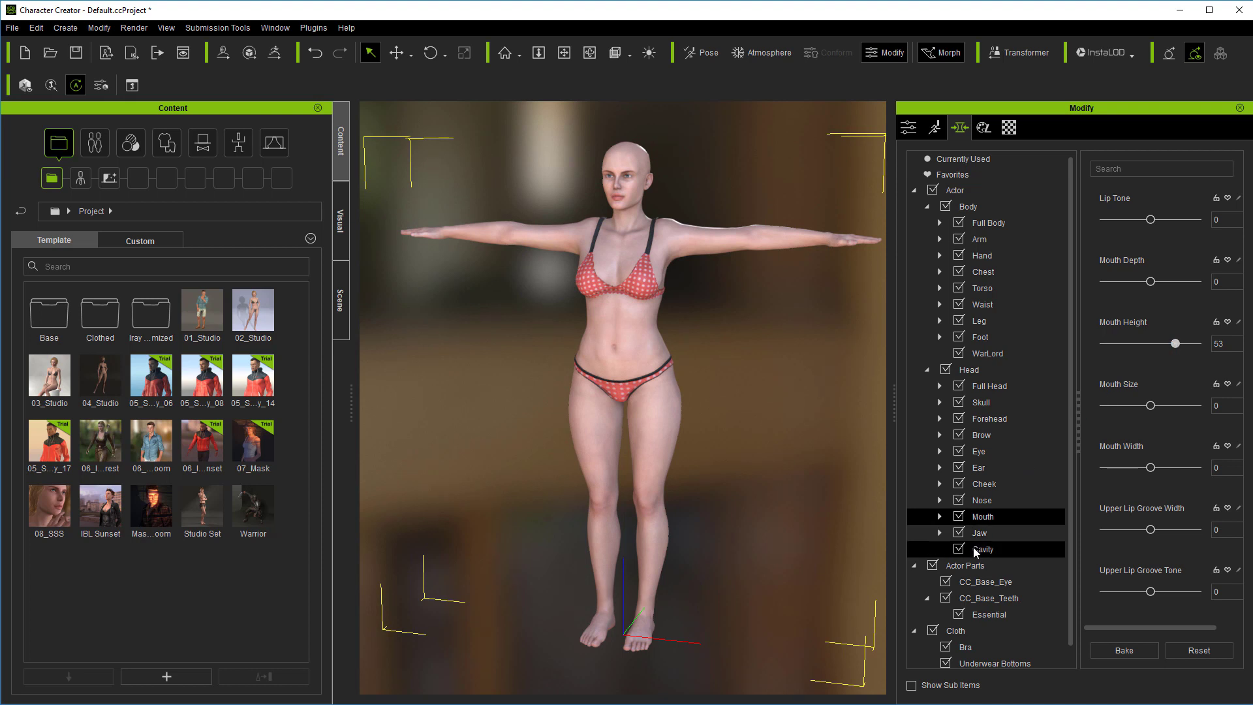
Step: Browse the Eye, Bra, Underwear Bottoms, CC_Base_Eye and CC_Base_Teeth morphs, ending on Leg morphs
left_click(979, 451)
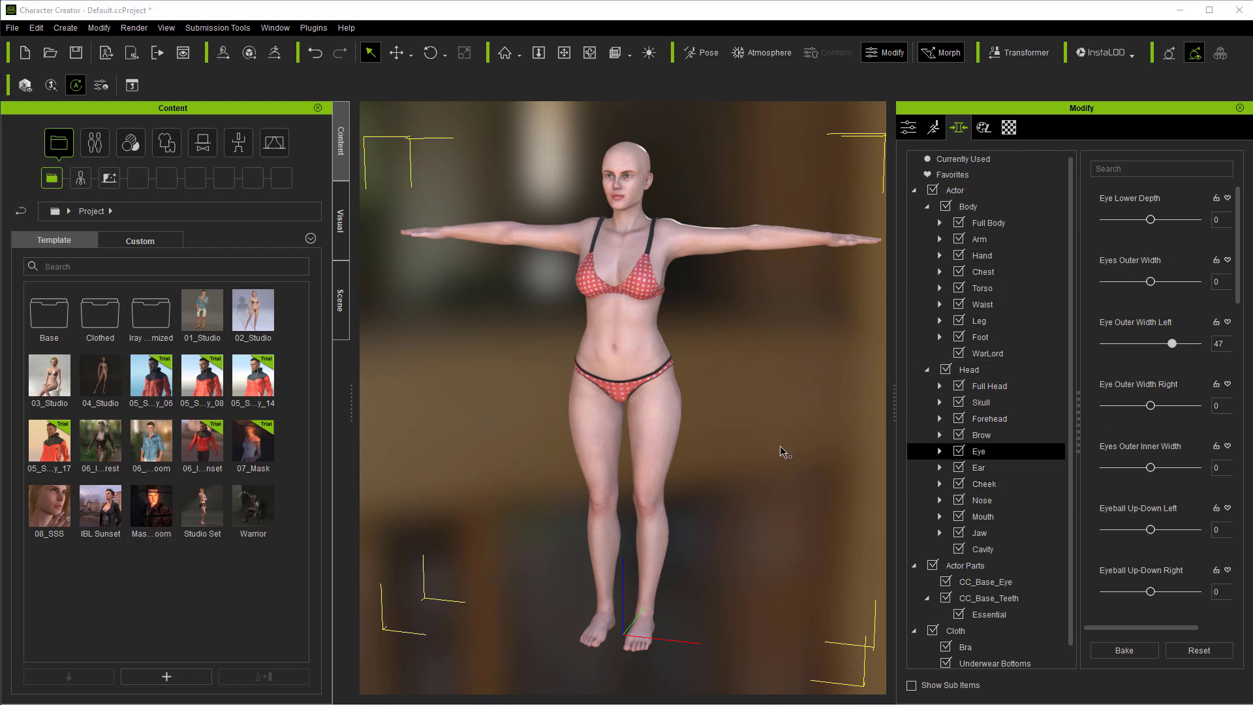
left_click(970, 648)
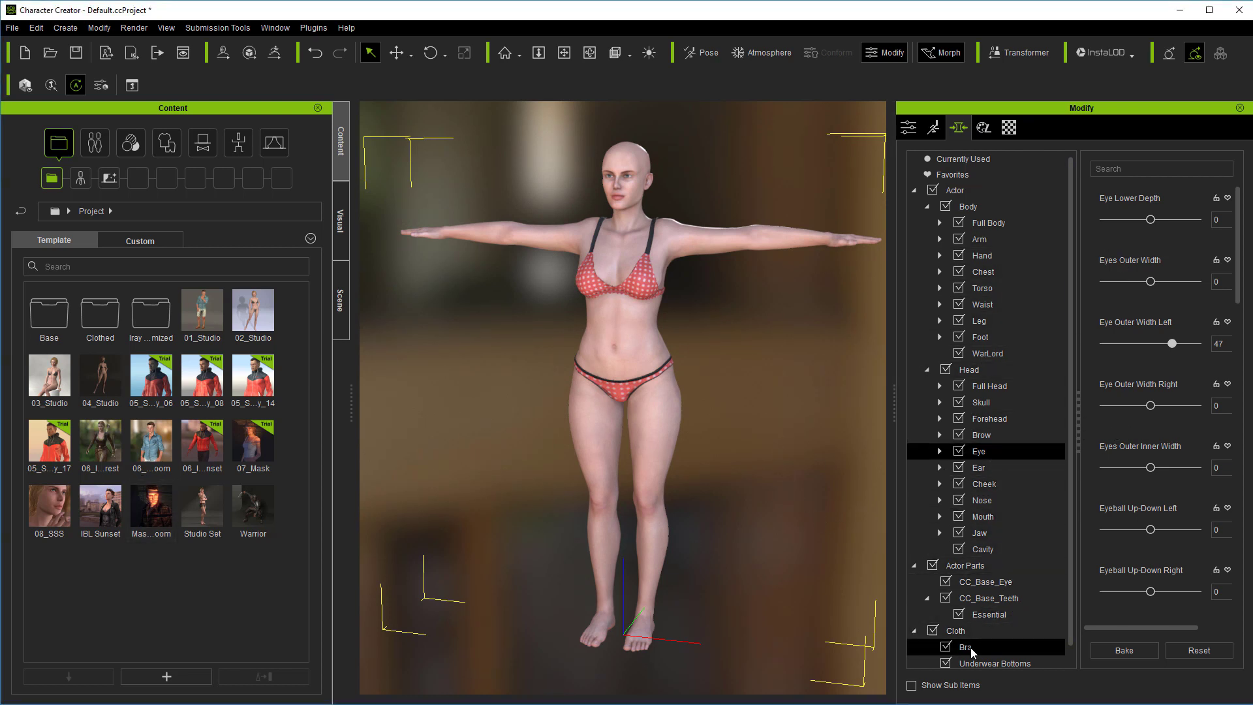
left_click(1009, 649)
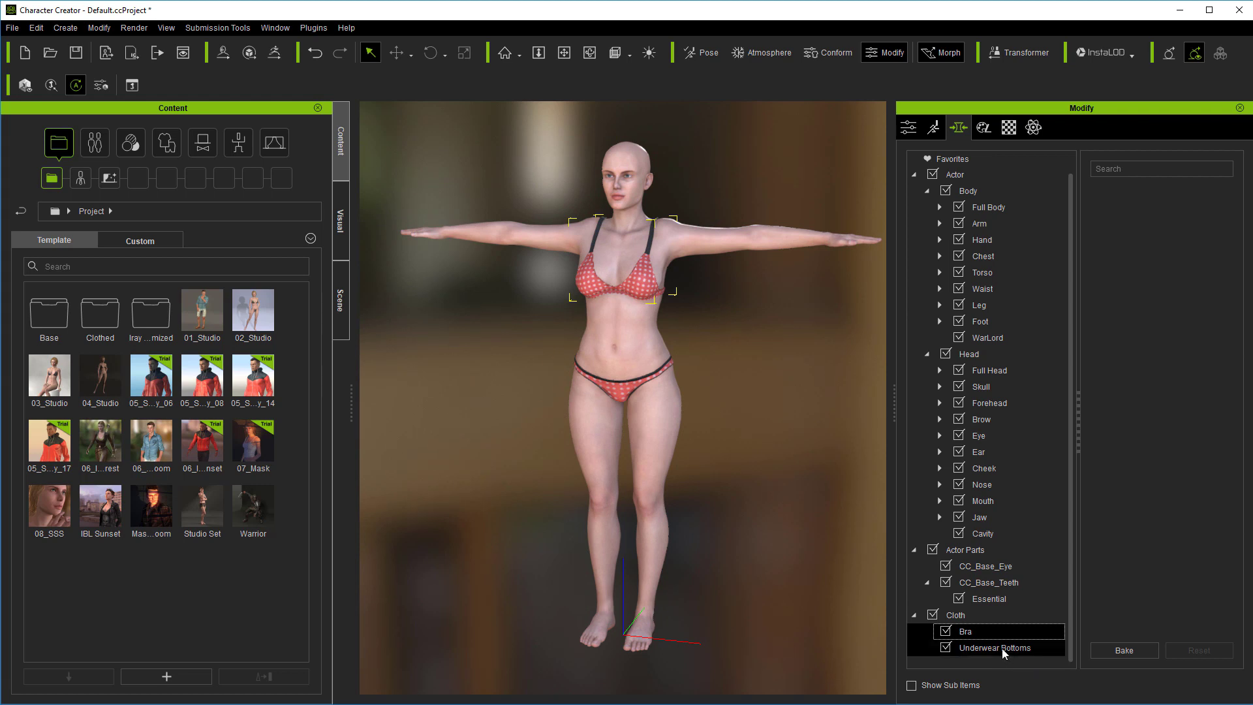
left_click(991, 573)
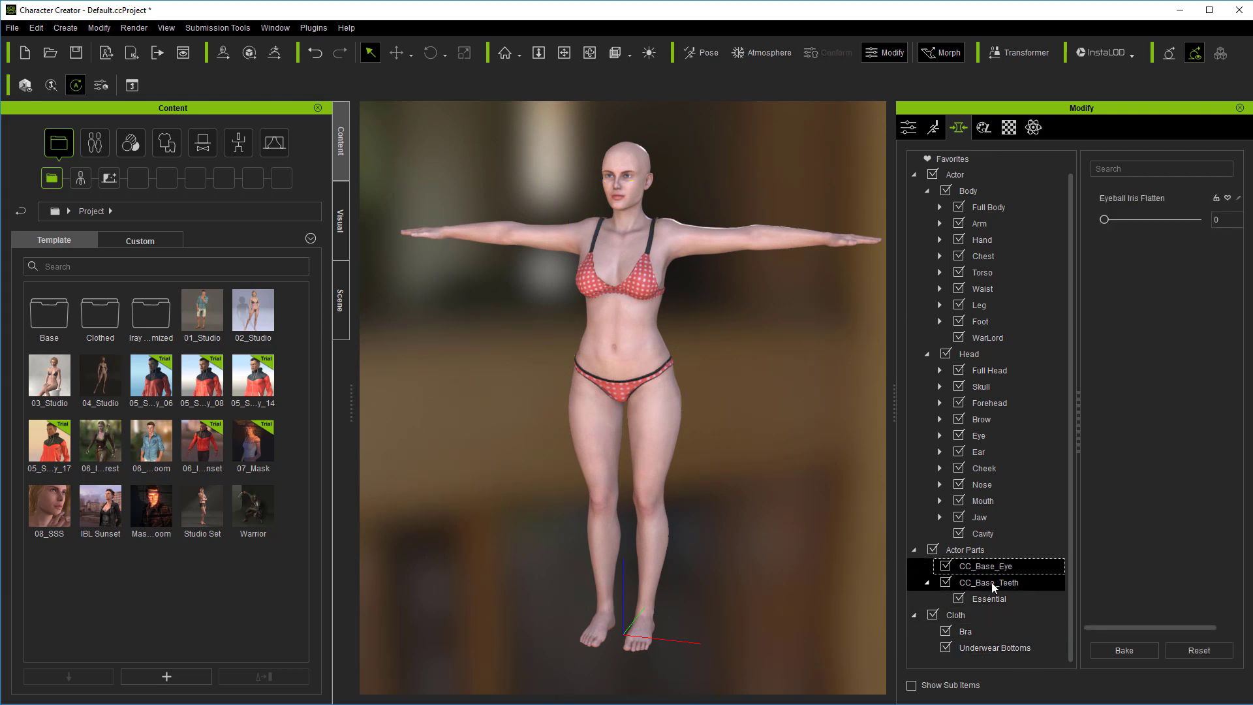
left_click(993, 587)
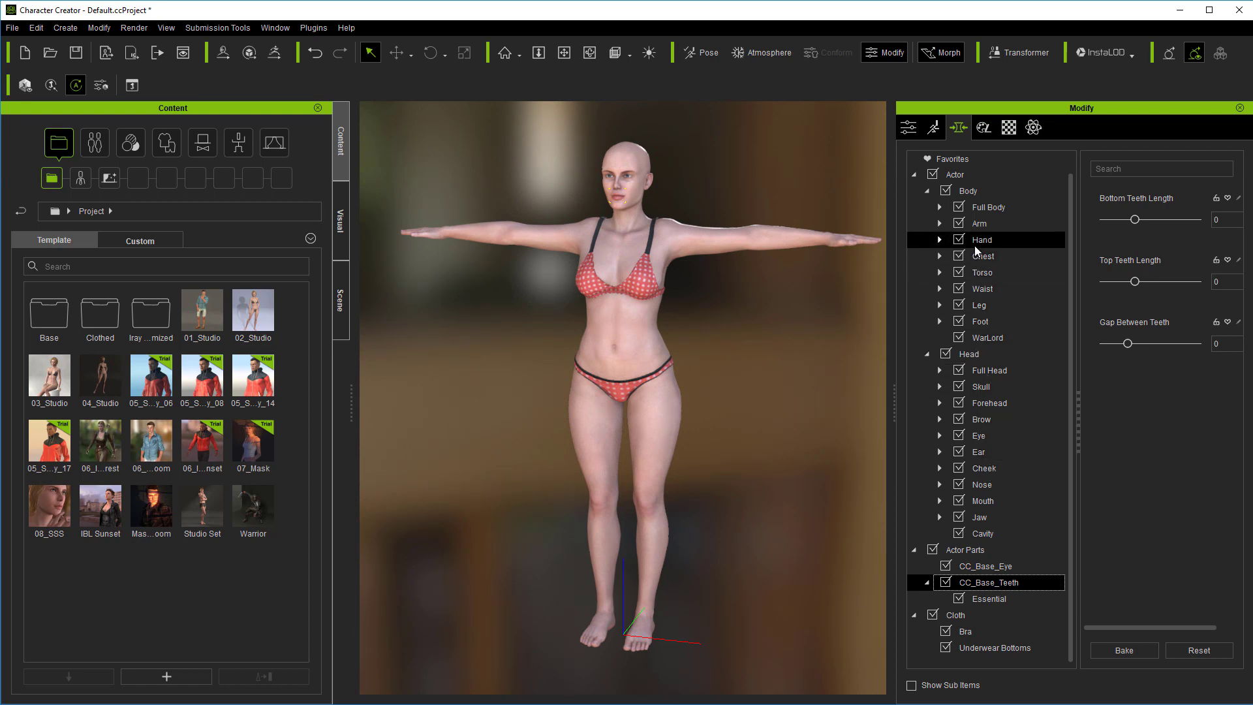
left_click(664, 440)
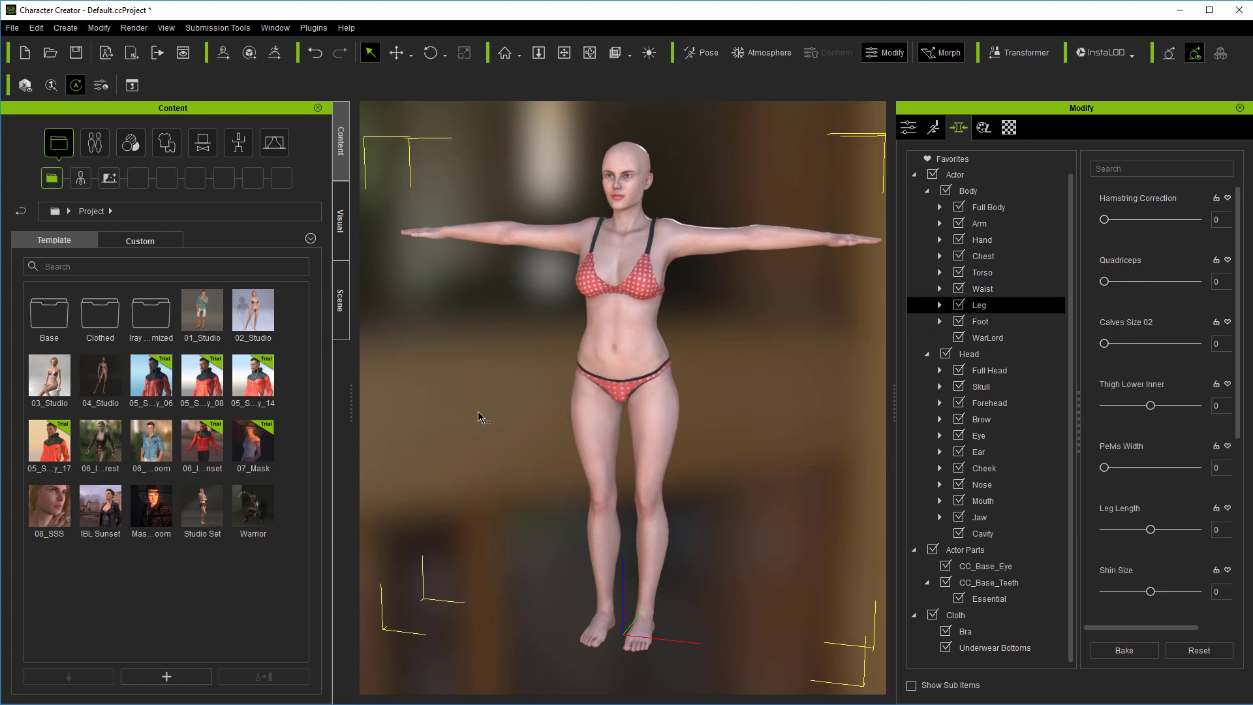
Step: Widen the waist's Love Handles and slim the shins to Shin Size -3
left_click(661, 357)
left_click_drag(460, 320, 602, 346)
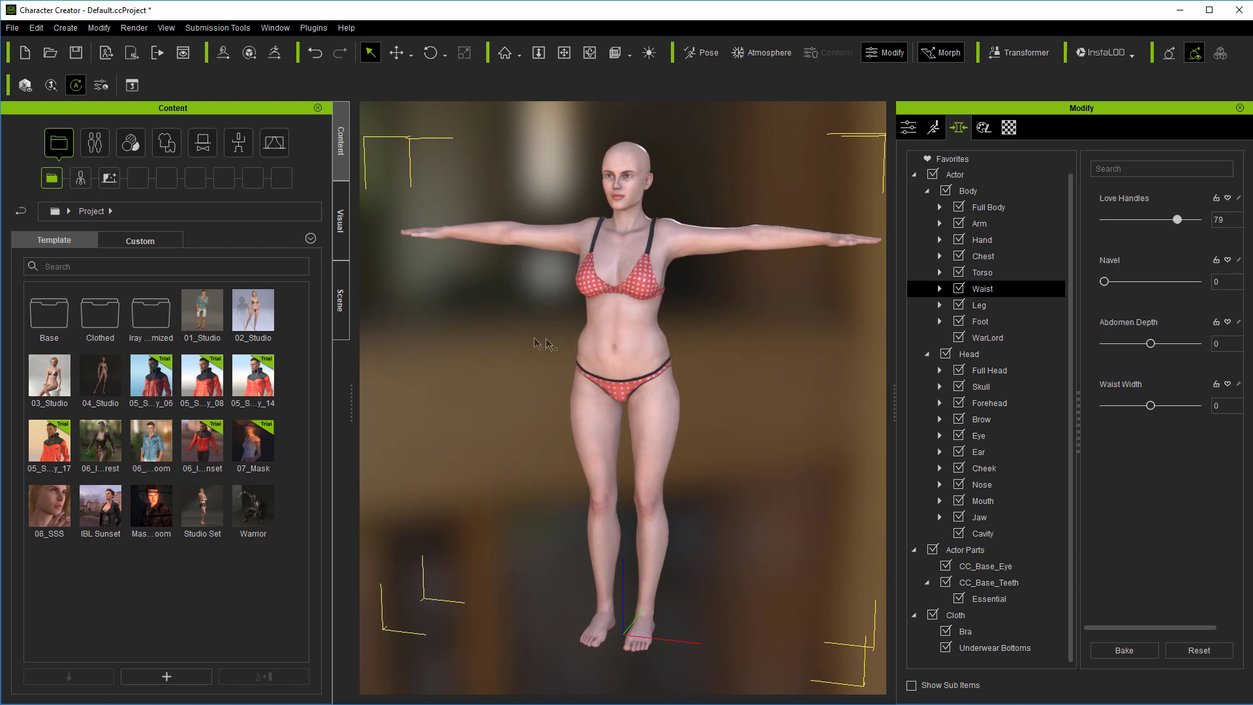
left_click(663, 551)
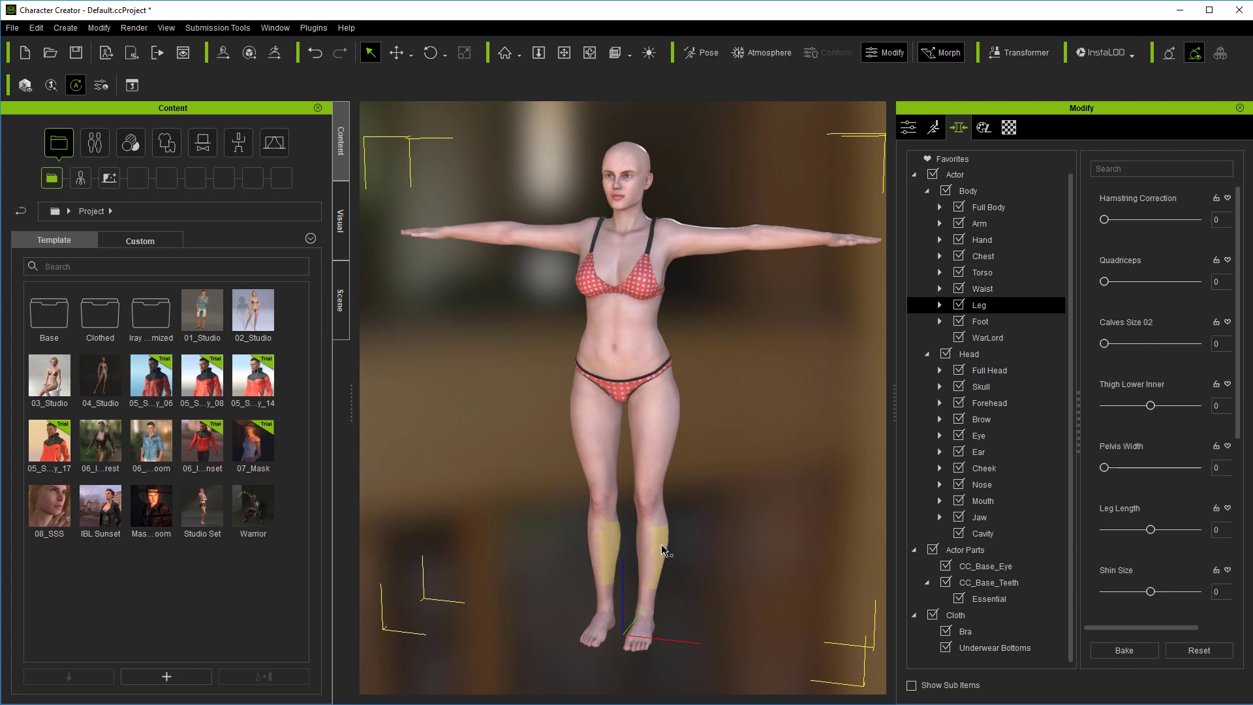
left_click_drag(604, 546, 612, 550)
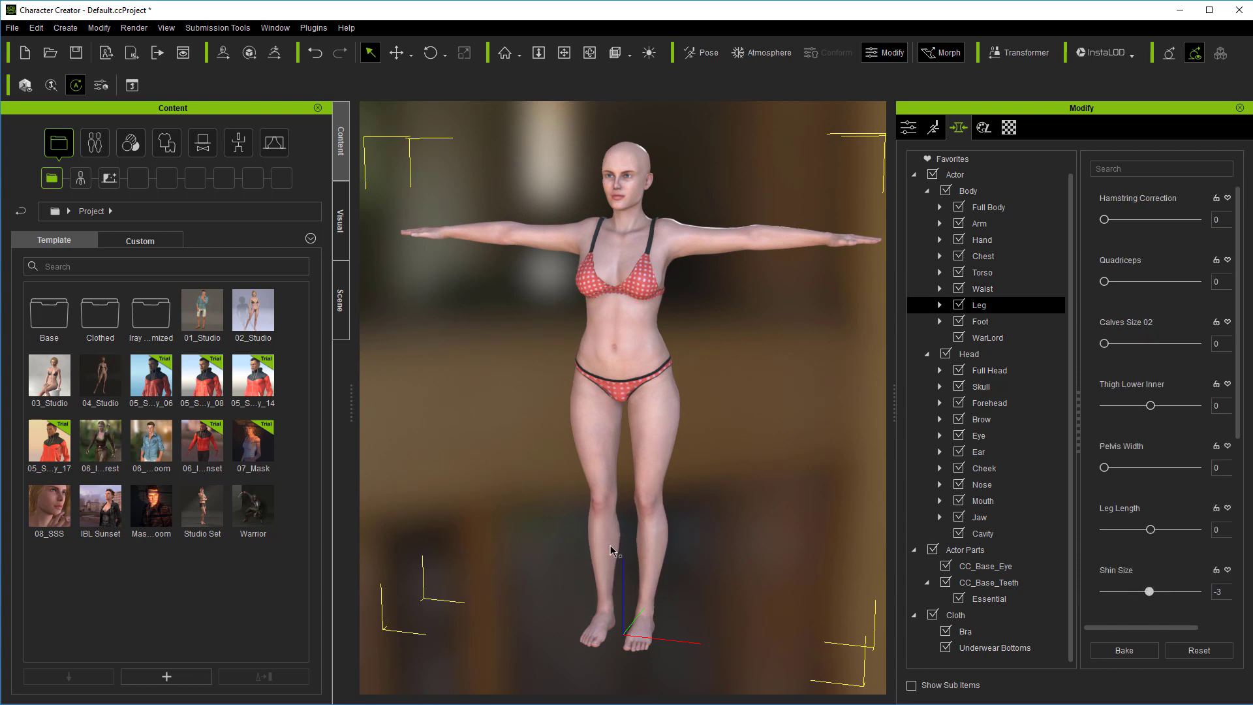
Step: Lengthen the arms and shorten the neck to Neck Length -23 with Neck Size 11
left_click(712, 252)
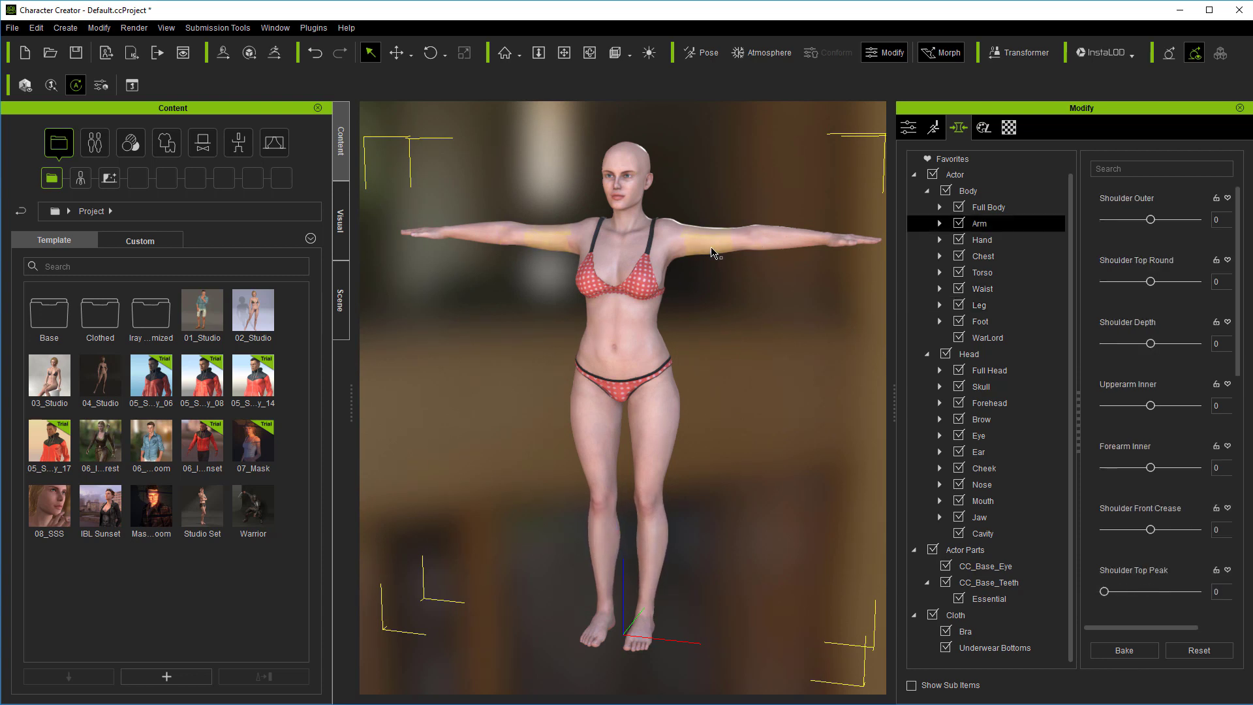
left_click_drag(712, 252, 456, 282)
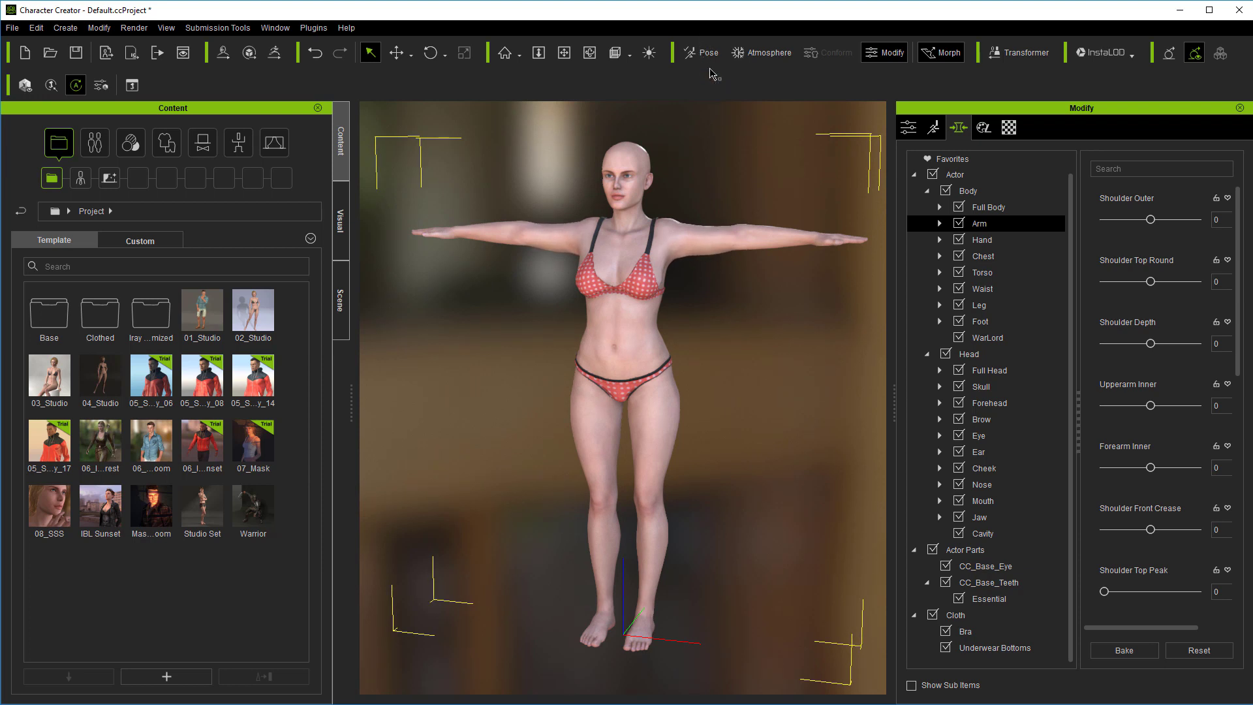
left_click(630, 219)
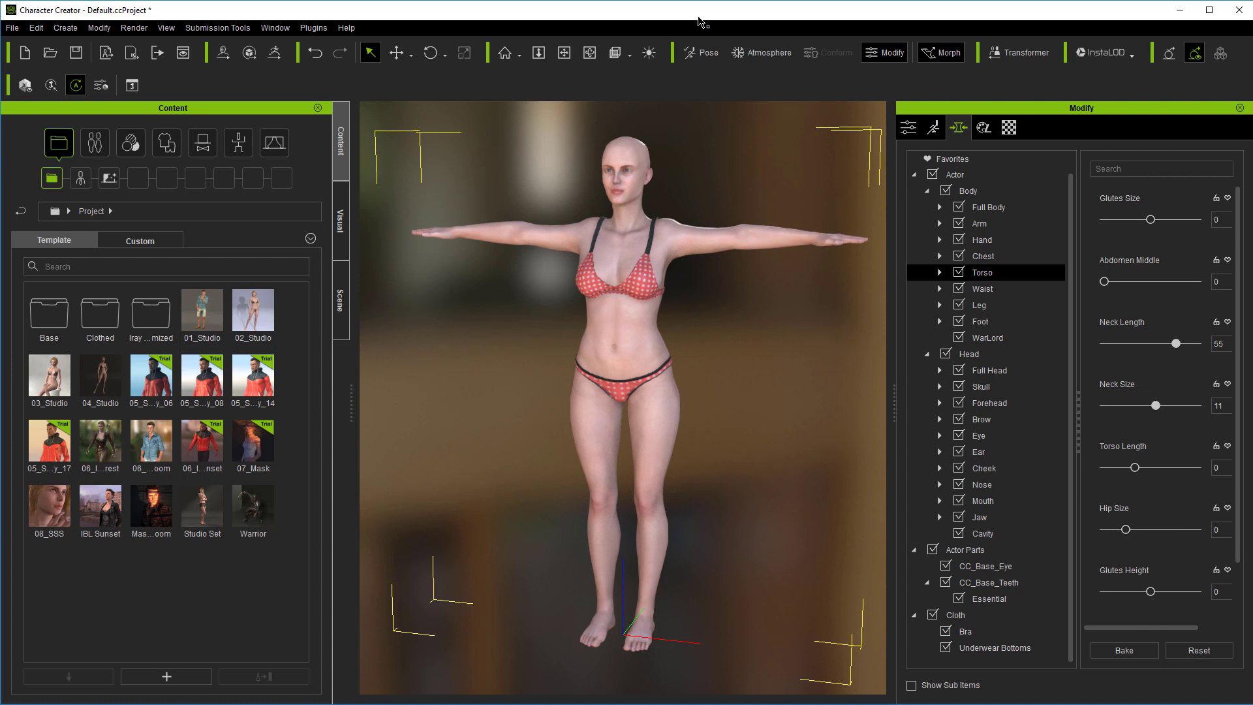
left_click_drag(698, 22, 717, 263)
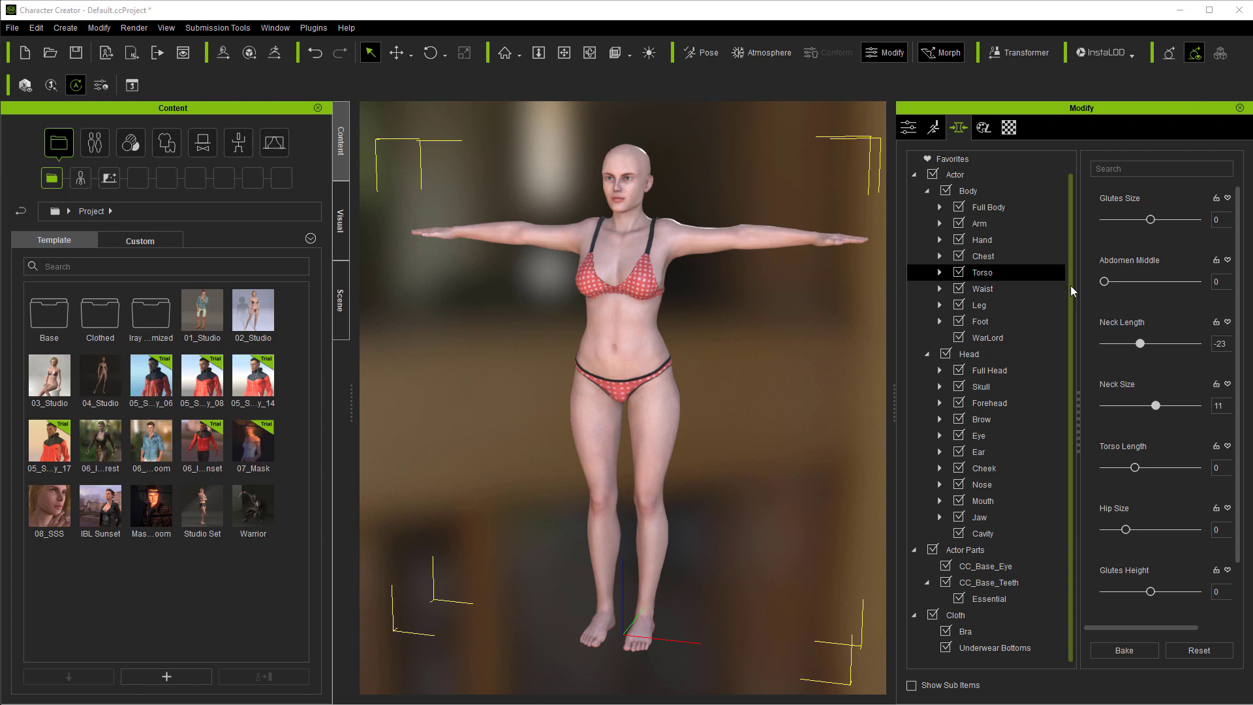
left_click_drag(1071, 286, 1064, 240)
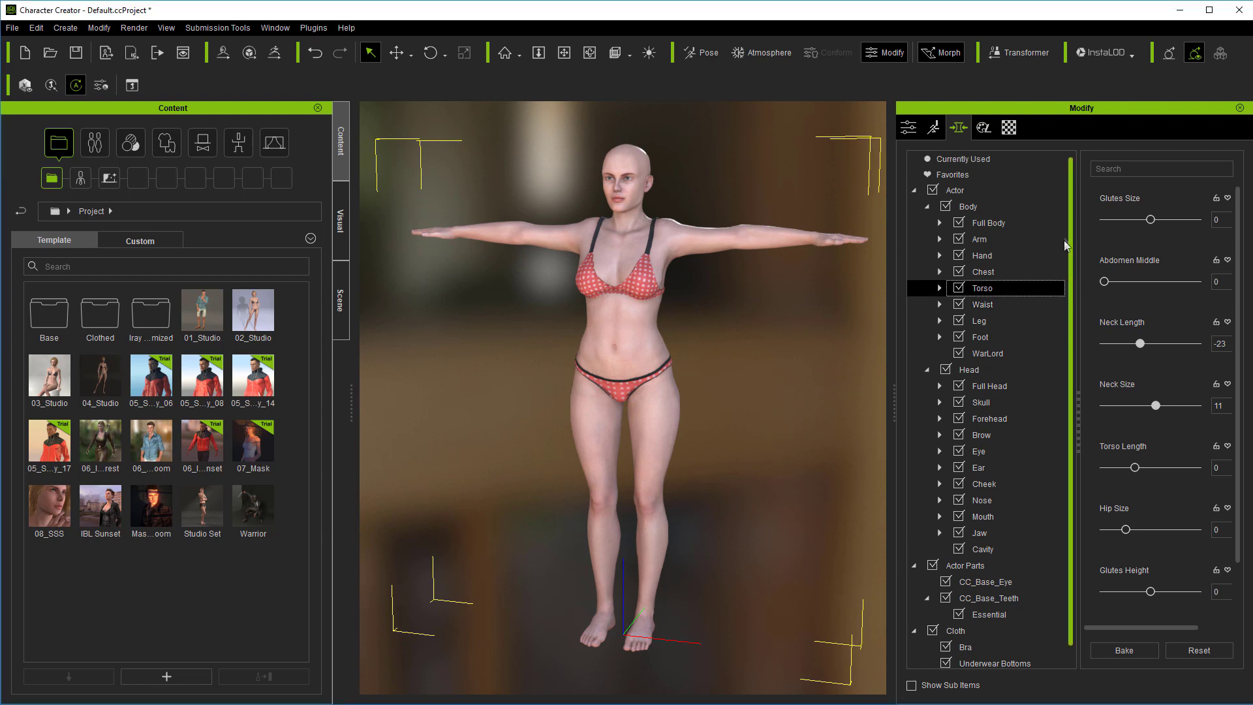
Step: List Currently Used morphs and review them, e.g. Eye Outer Width Left 47, Thigh Size -36
left_click(963, 164)
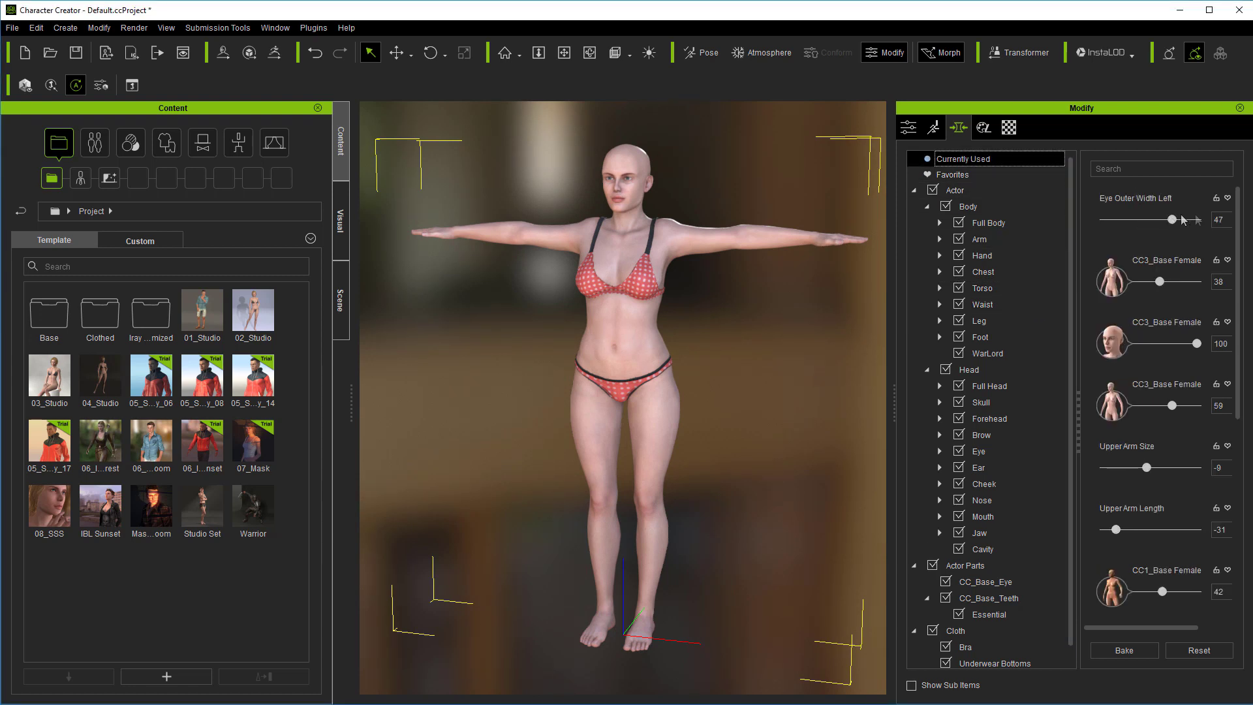
left_click_drag(1240, 236, 1241, 435)
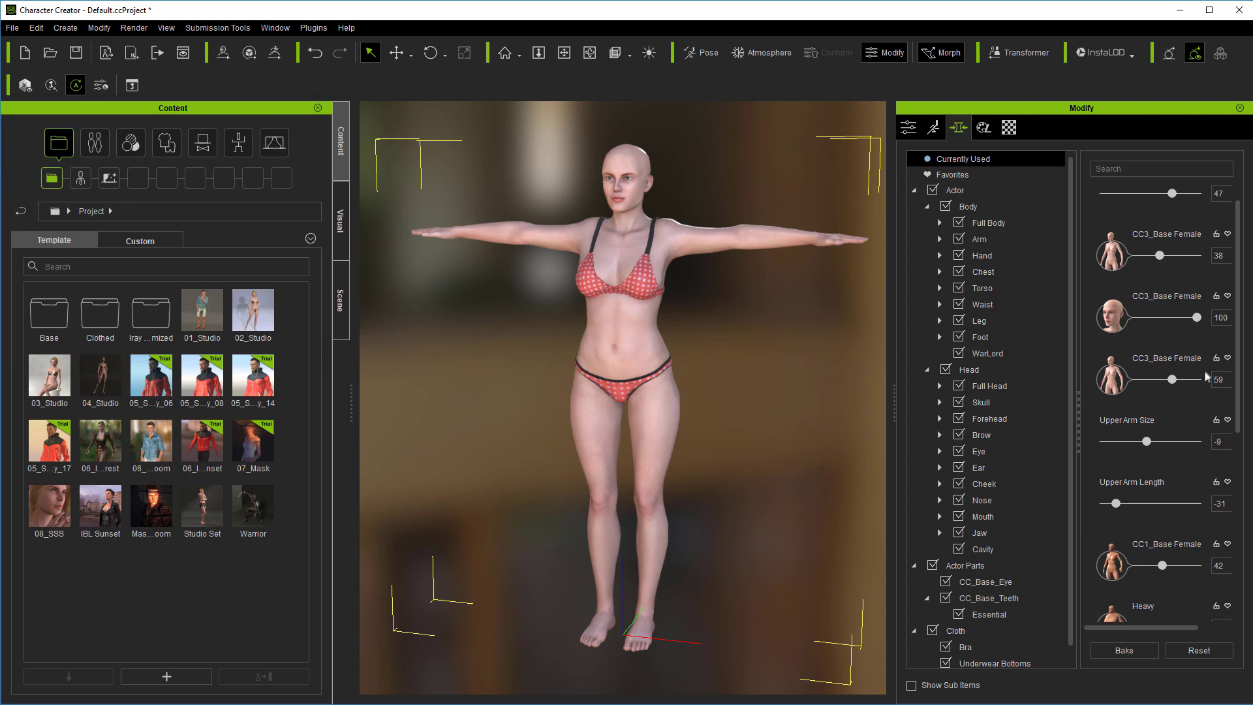
mouse_move(1241, 351)
left_mouse_down()
mouse_move(1239, 468)
mouse_move(1240, 337)
left_mouse_up()
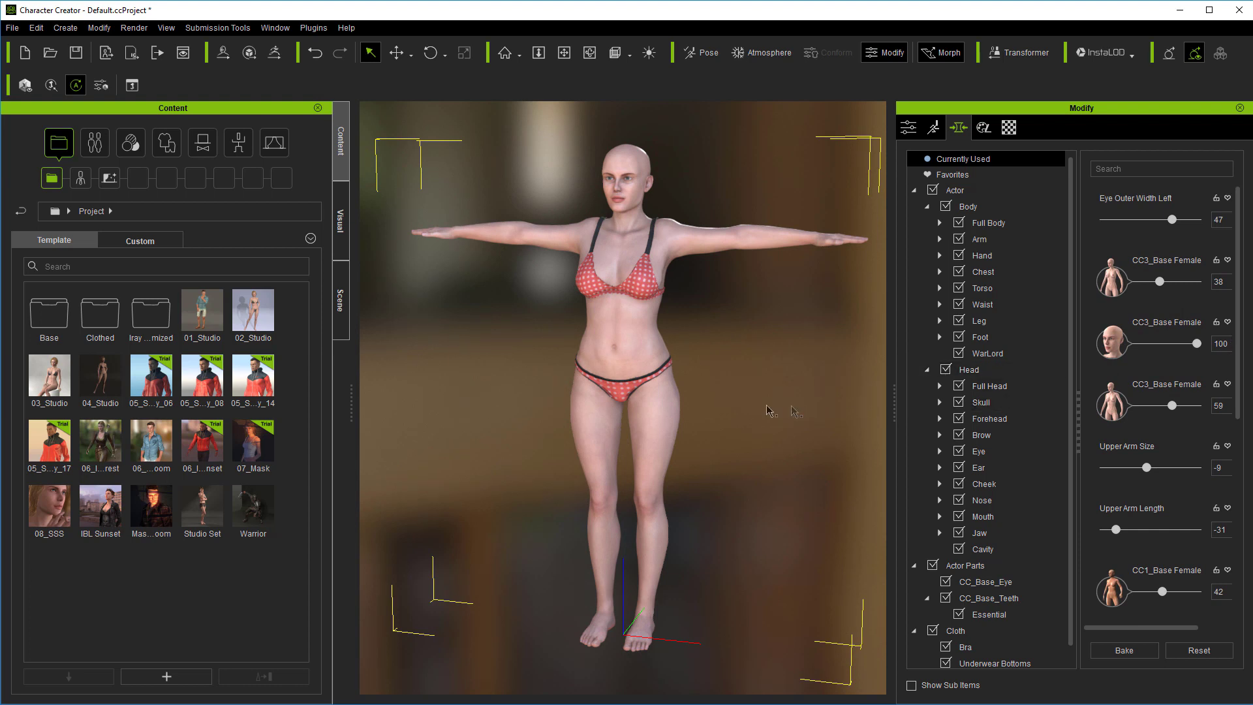